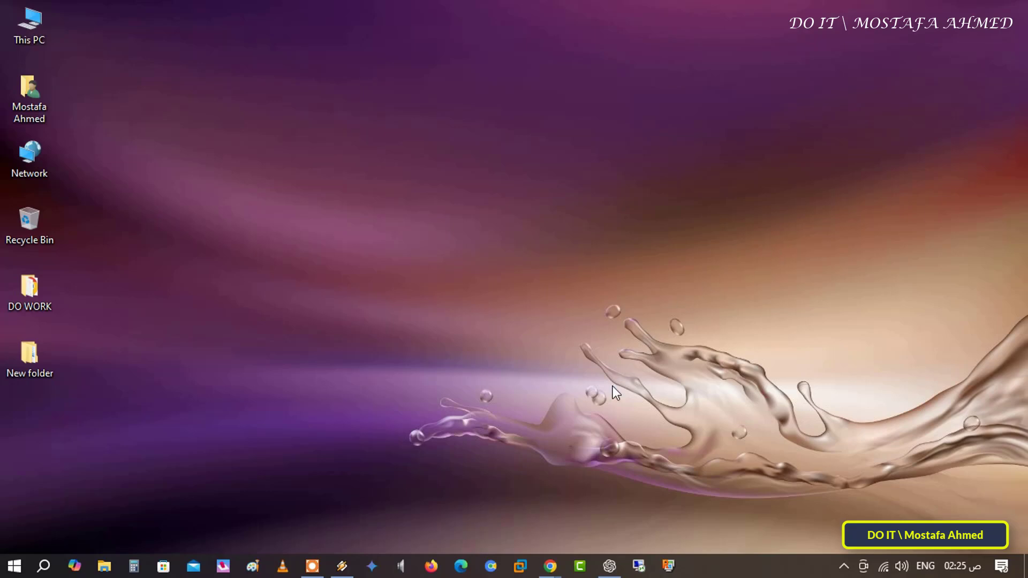
# Step: Open Google Calendar from the Google apps grid in a new background tab
pyautogui.moveTo(550, 567)
pyautogui.click(624, 518)
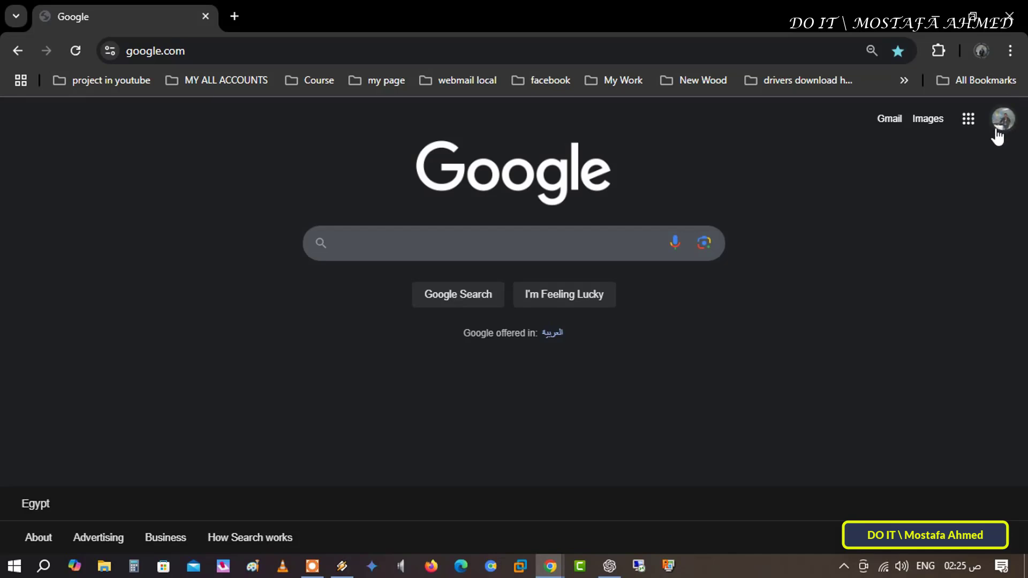
pyautogui.click(967, 119)
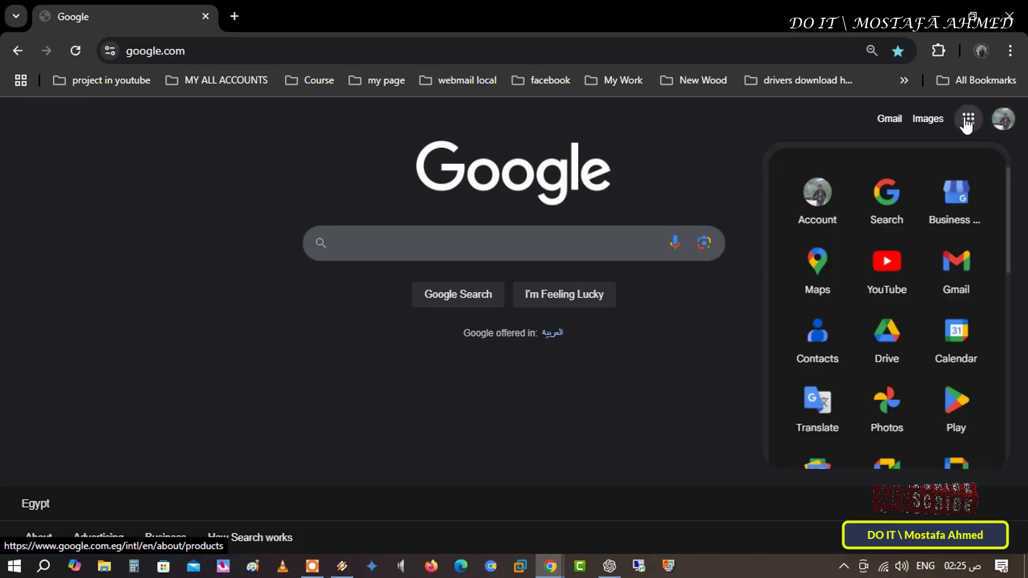
pyautogui.rightClick(962, 332)
pyautogui.click(918, 349)
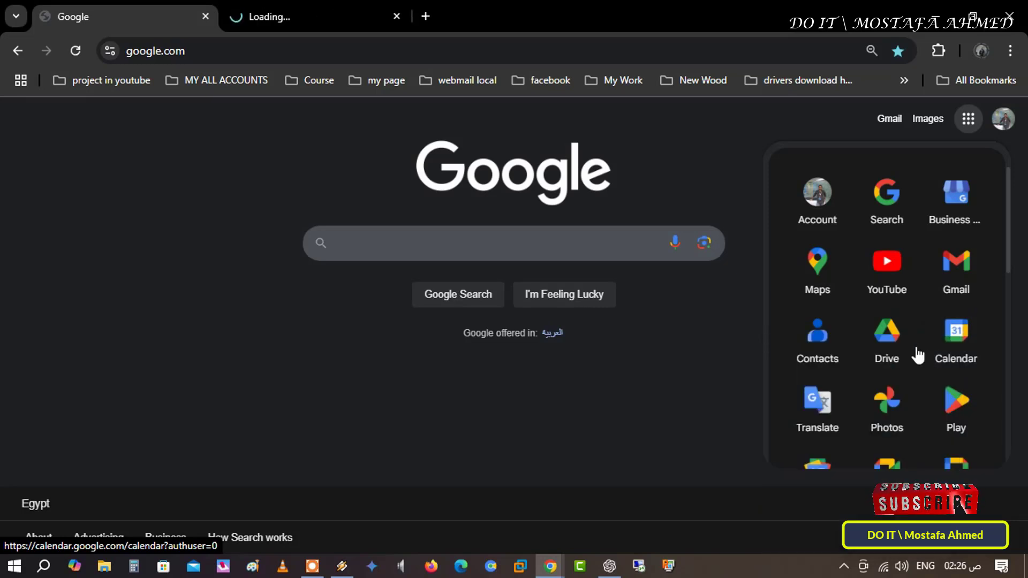
pyautogui.click(663, 393)
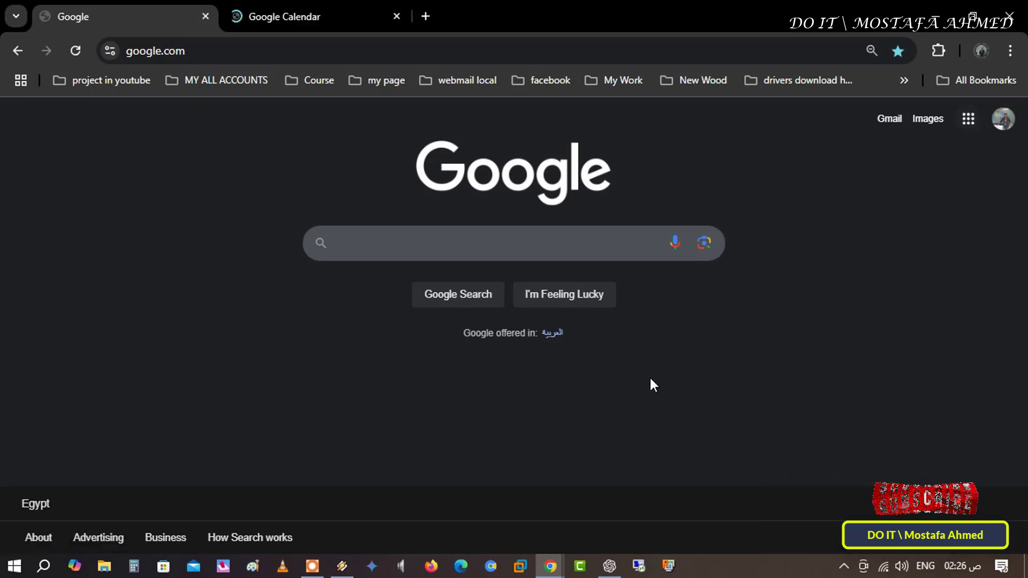
# Step: Install the Google Calendar tab as an app via Cast, save, and share
pyautogui.click(339, 17)
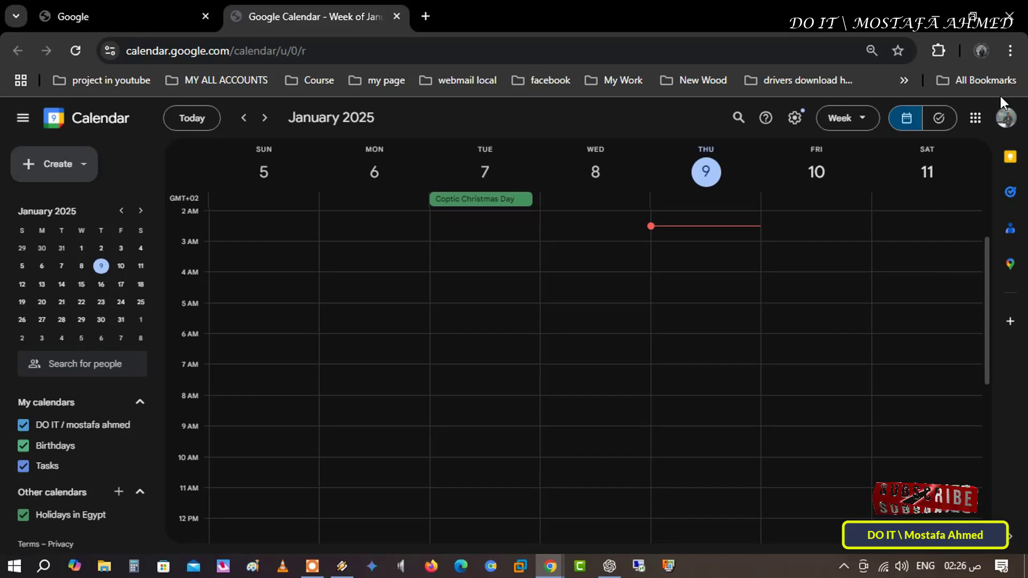
pyautogui.click(1010, 51)
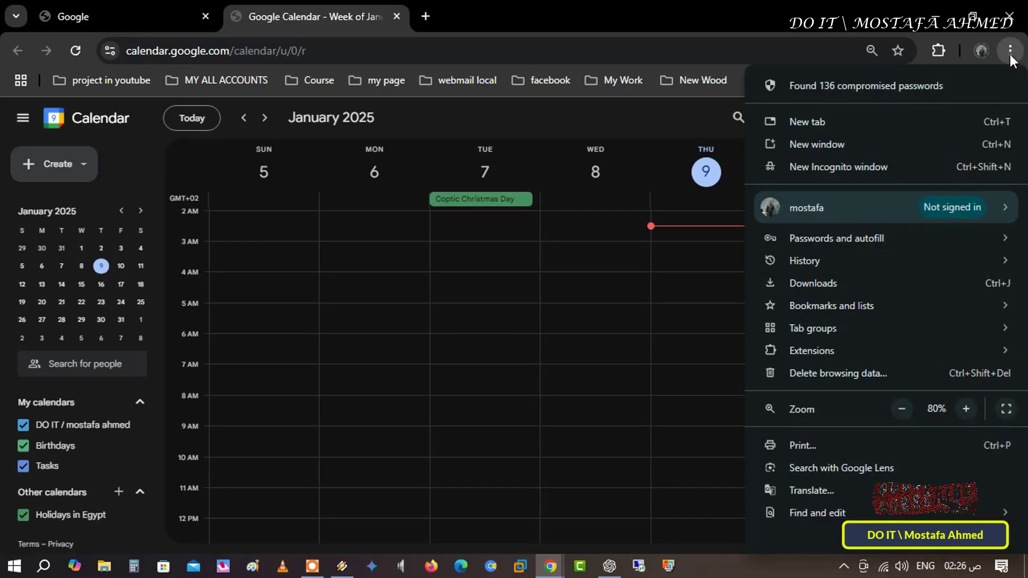
pyautogui.scroll(-2, 943, 344)
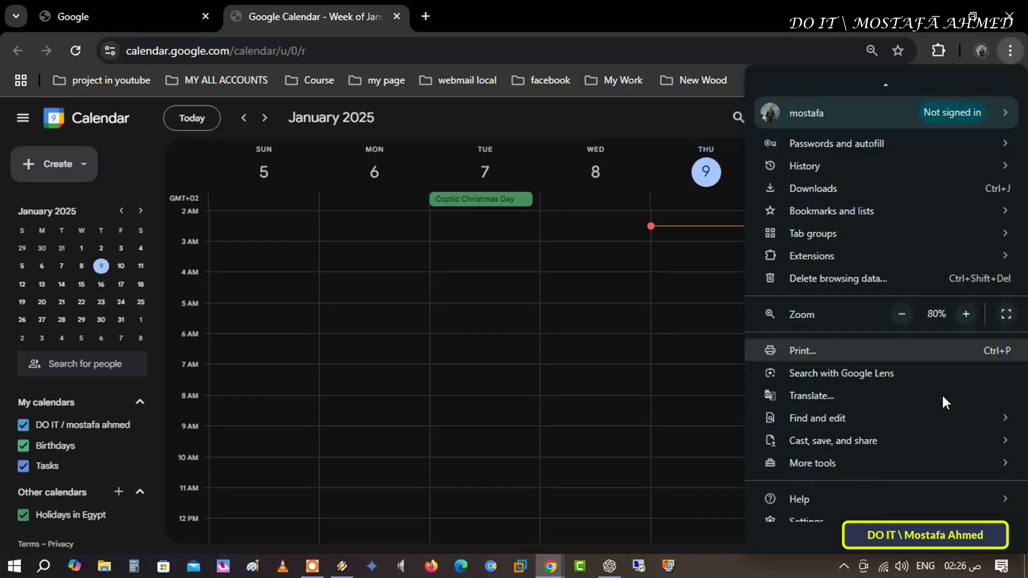
pyautogui.moveTo(833, 440)
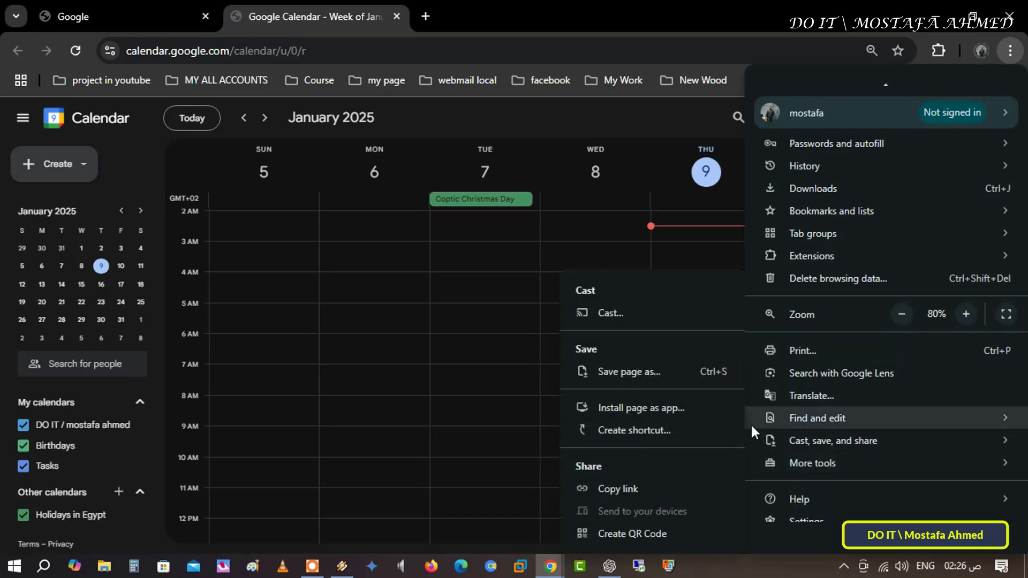
pyautogui.click(677, 410)
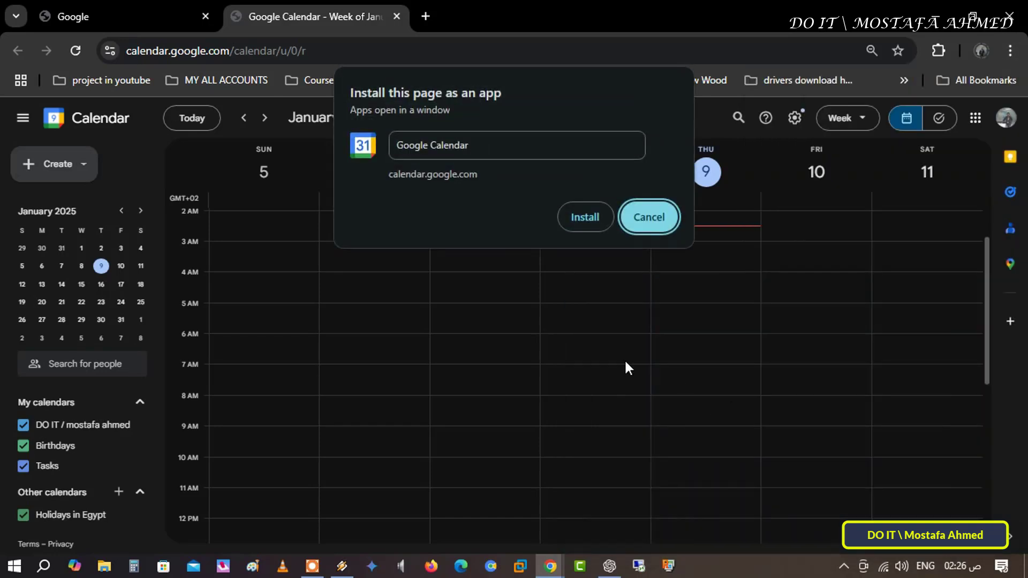
pyautogui.click(584, 217)
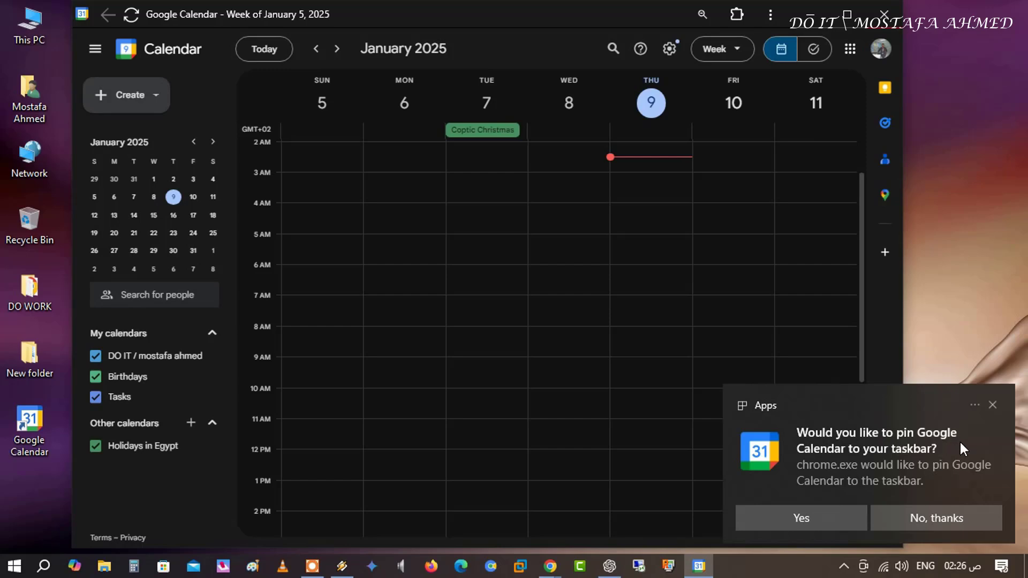
# Step: Accept pinning Google Calendar to the taskbar and close the app window
pyautogui.click(817, 515)
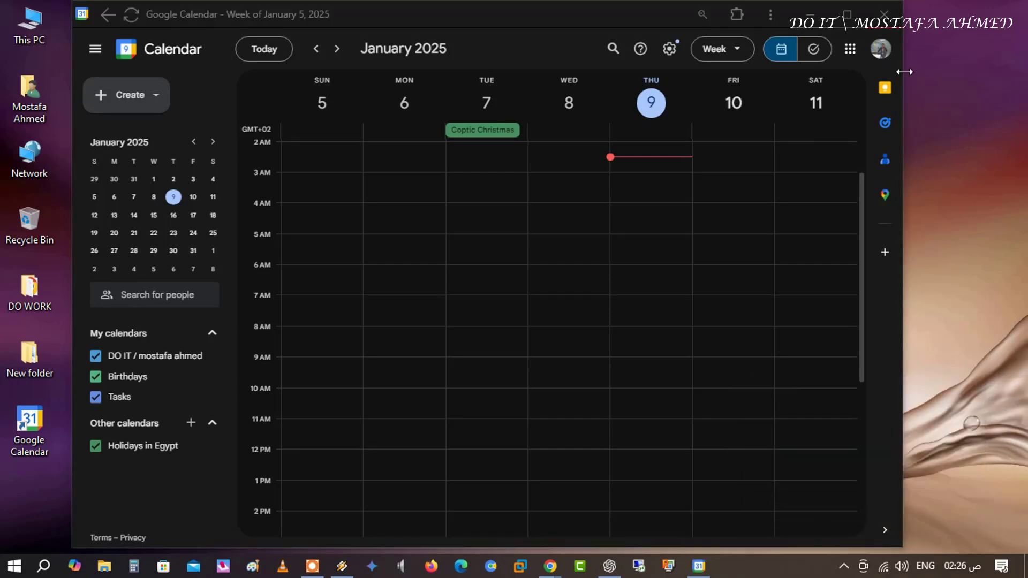
pyautogui.click(886, 19)
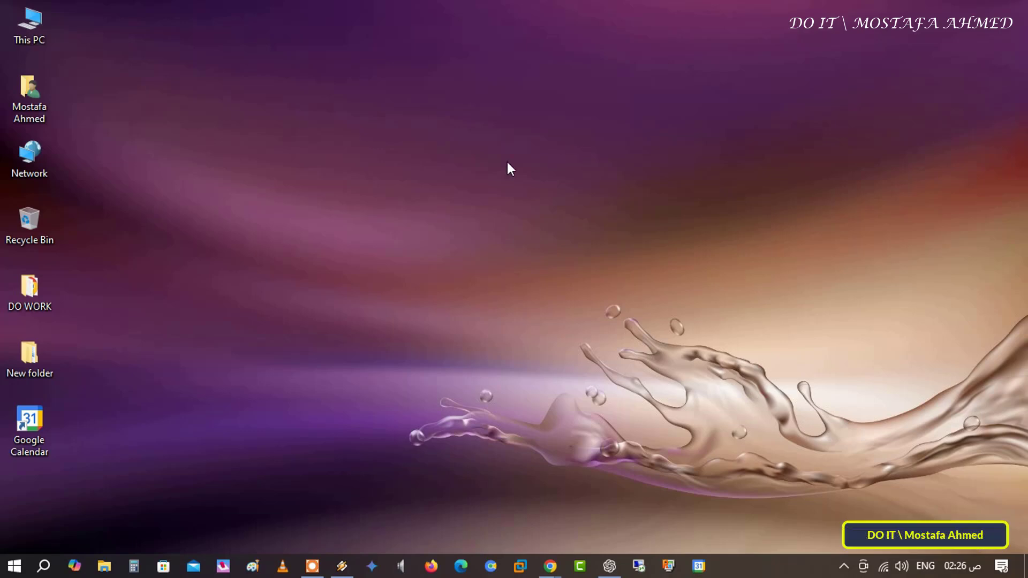
# Step: Launch the Google Calendar app from its desktop shortcut icon
pyautogui.click(33, 424)
pyautogui.doubleClick(43, 417)
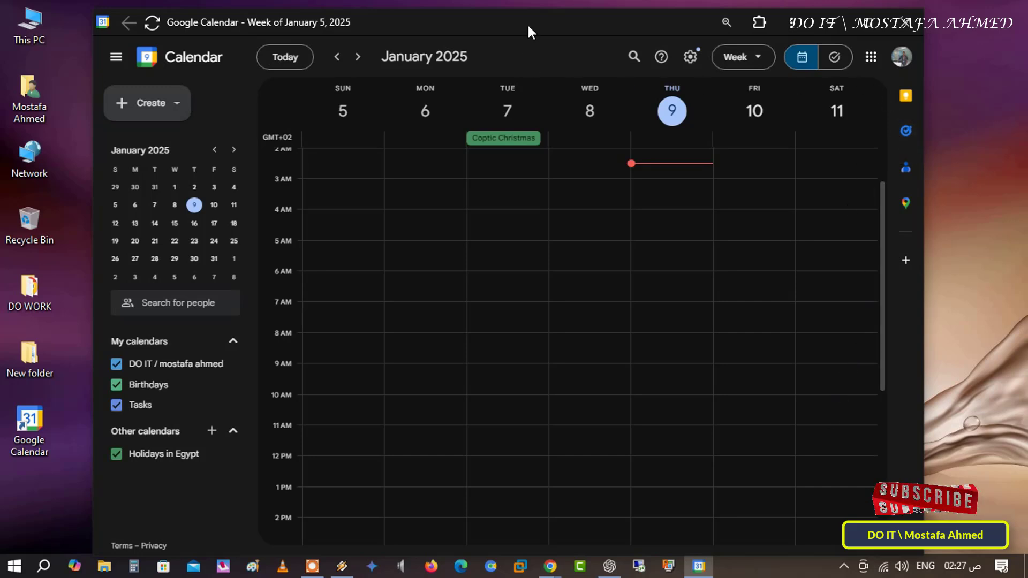
pyautogui.moveTo(528, 23); pyautogui.dragTo(531, 21)
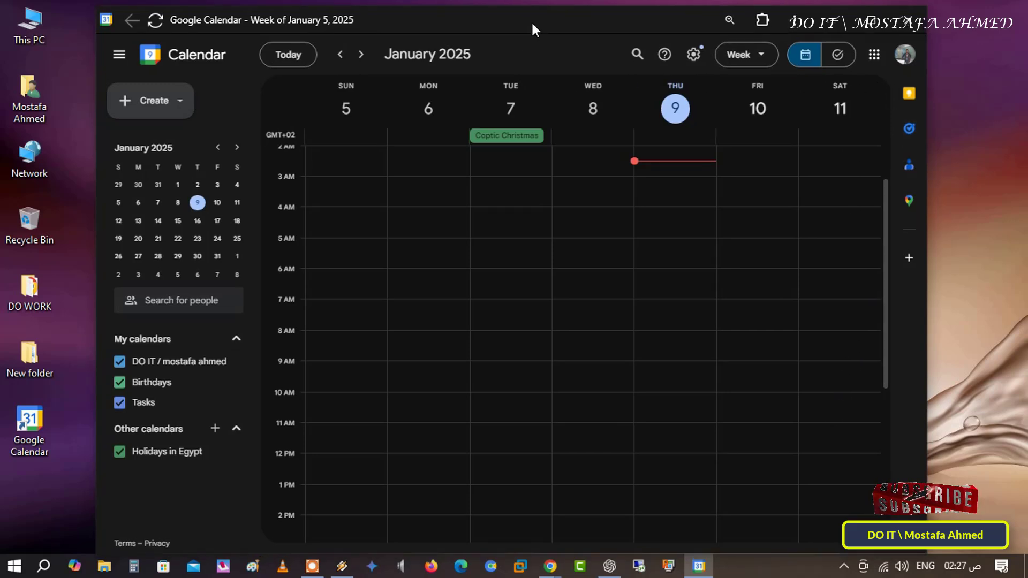
pyautogui.click(827, 21)
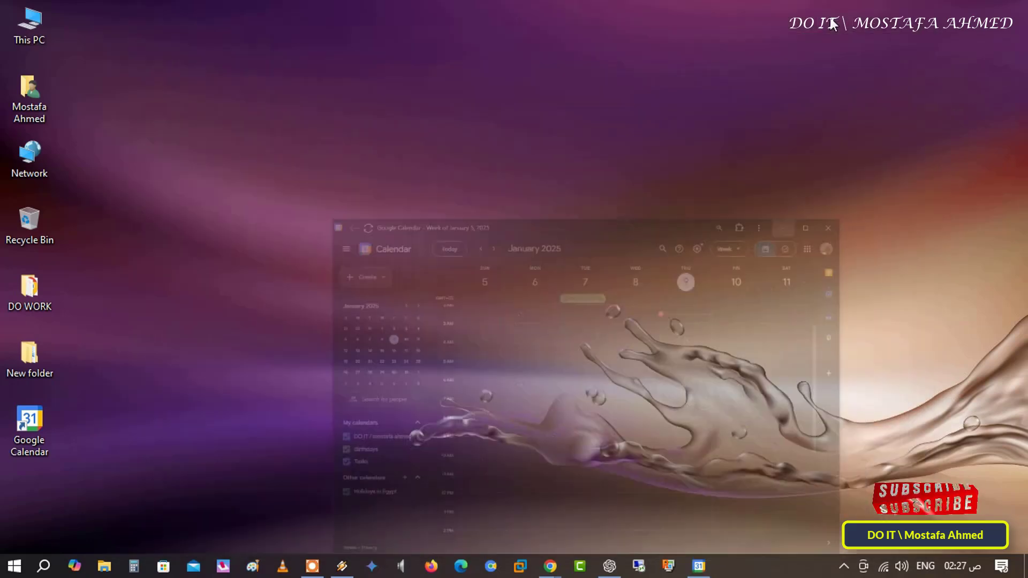
pyautogui.click(700, 566)
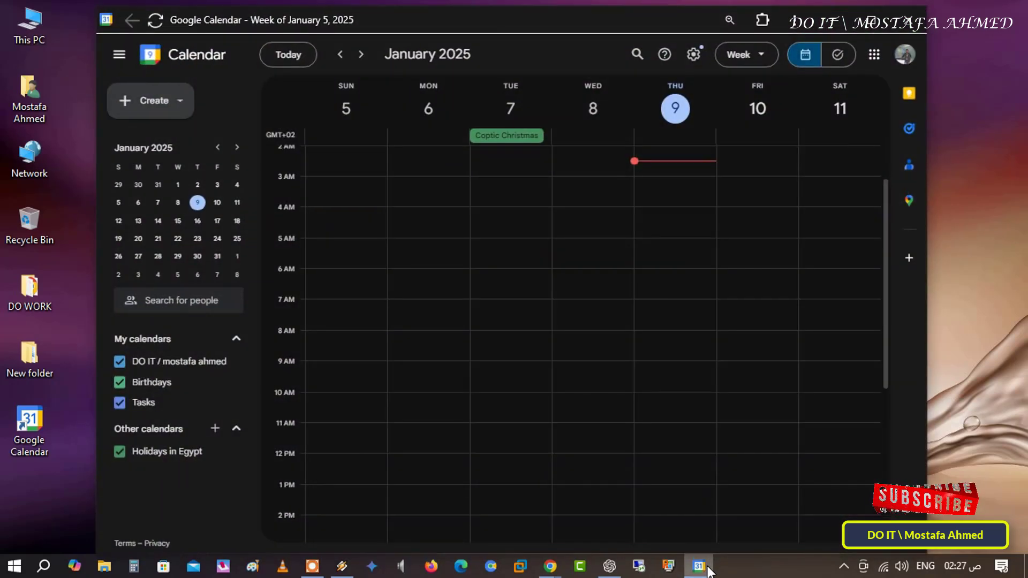